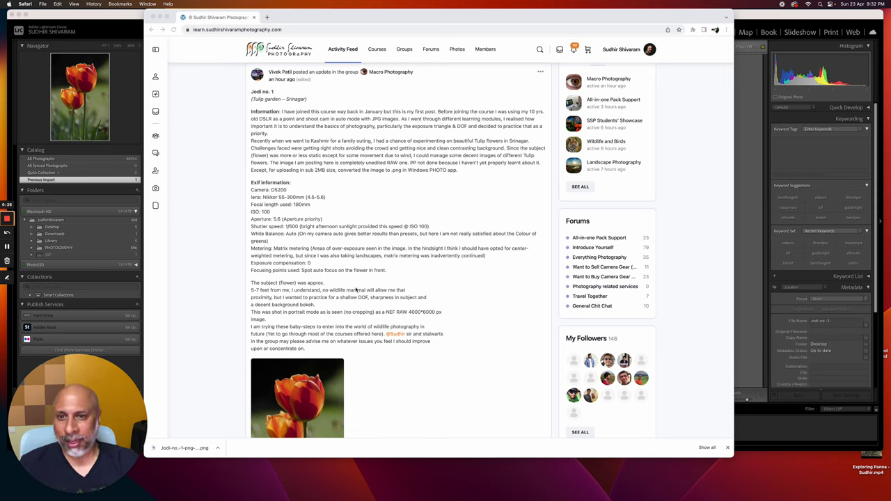
View the tulip photo from the Jodi no. 1 post at enlarged size and close it
{"action": "left_click_drag", "start_coordinate": [95, 394], "coordinate": [648, 338]}
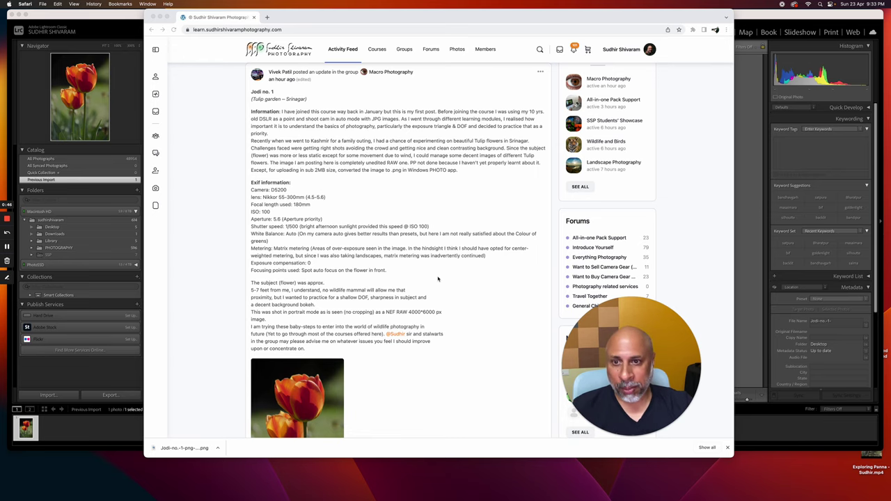
{"action": "scroll", "coordinate": [438, 279], "scroll_direction": "down", "scroll_amount": 4}
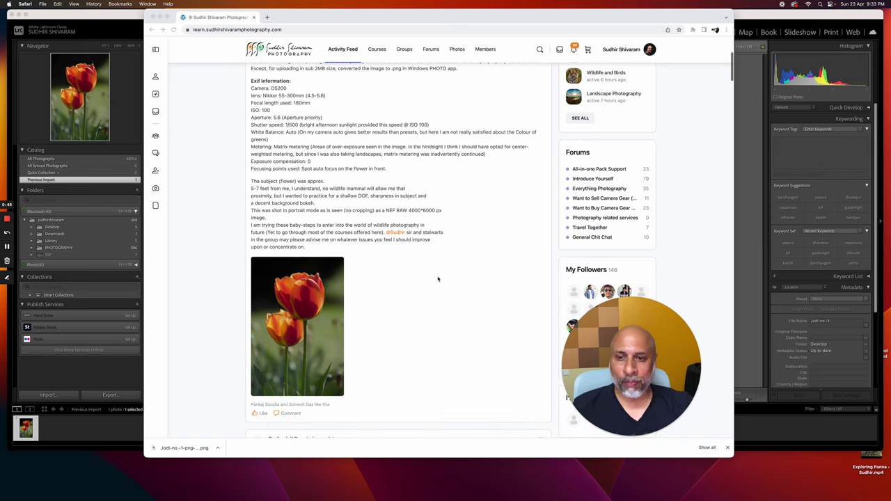
{"action": "left_click", "coordinate": [305, 294]}
{"action": "left_click", "coordinate": [305, 293]}
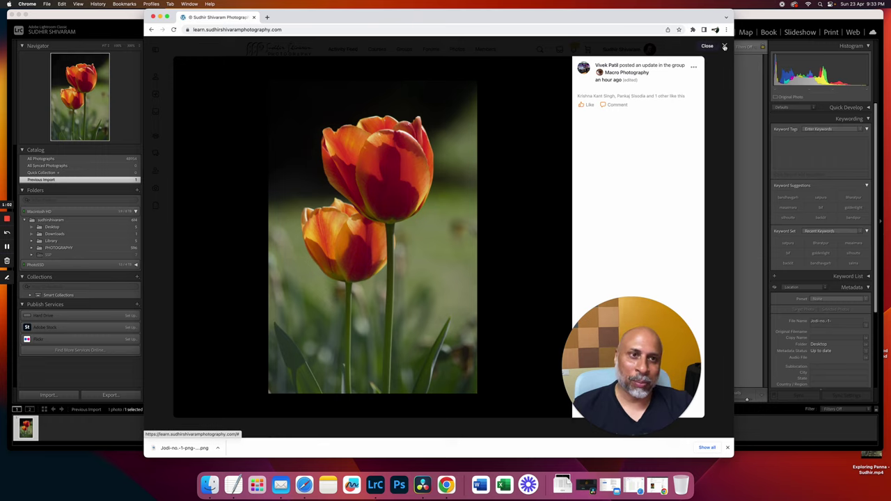
{"action": "left_click", "coordinate": [724, 47]}
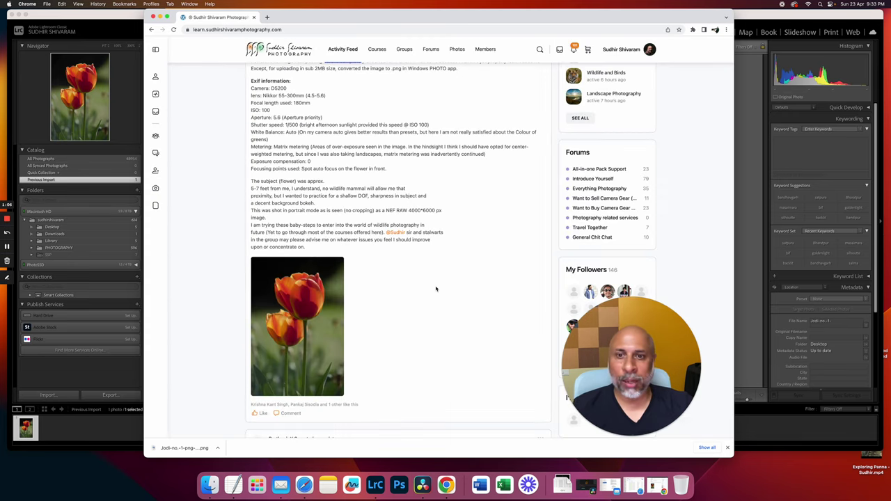
Review the exposure compensation and other Exif details listed in the tulip post
{"action": "scroll", "coordinate": [436, 282], "scroll_direction": "up", "scroll_amount": 2}
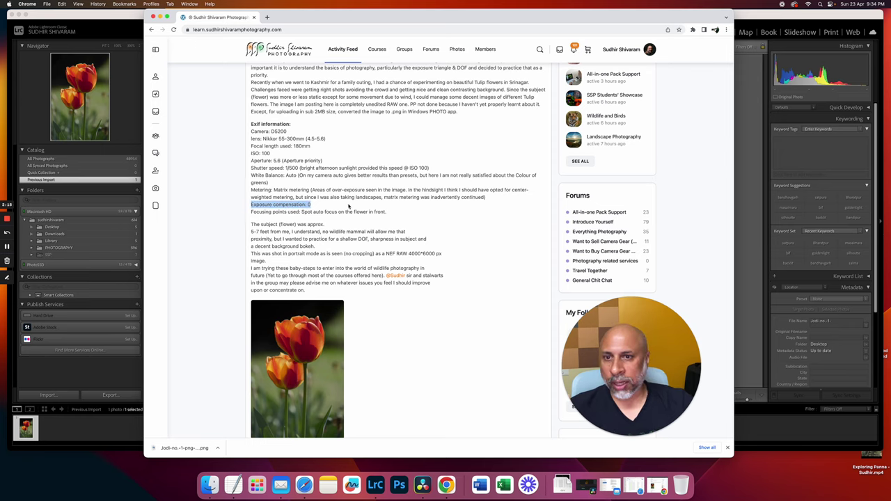
{"action": "left_click", "coordinate": [350, 205]}
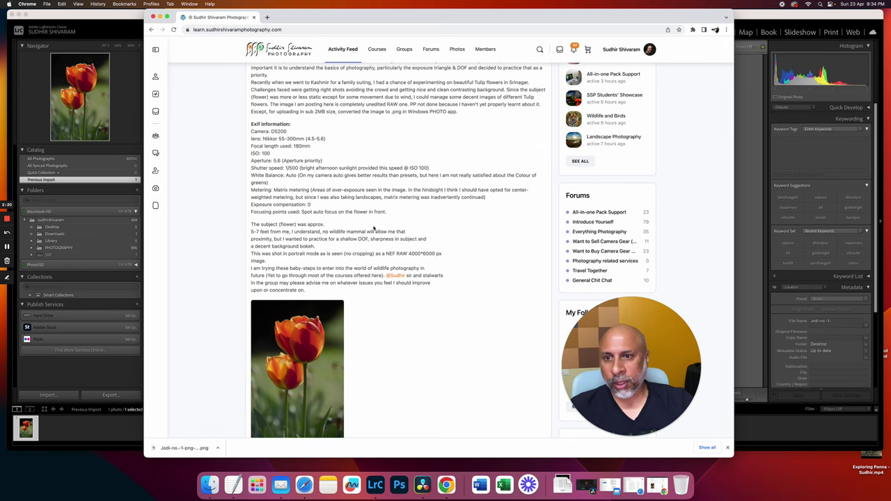
{"action": "scroll", "coordinate": [409, 234], "scroll_direction": "down", "scroll_amount": 1}
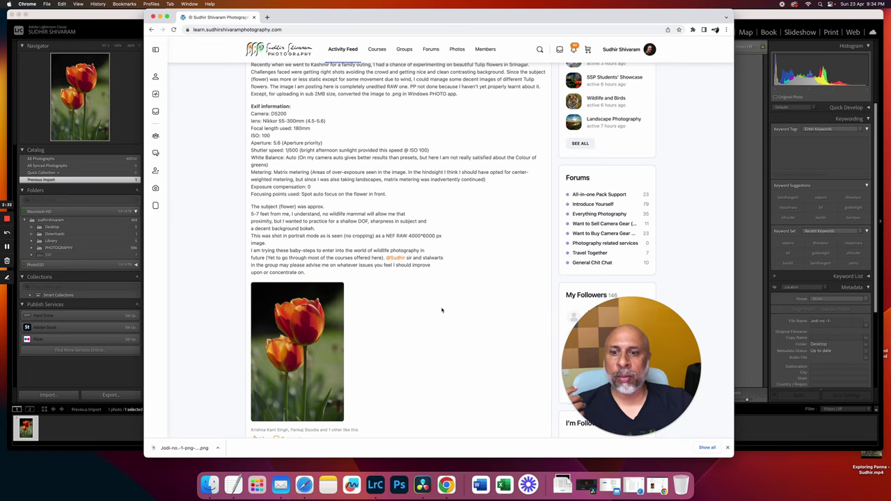
Enlarge the tulip photo and mark the background's tonal boundary on both sides of the upper flower with freehand blue strokes
{"action": "left_click", "coordinate": [301, 323]}
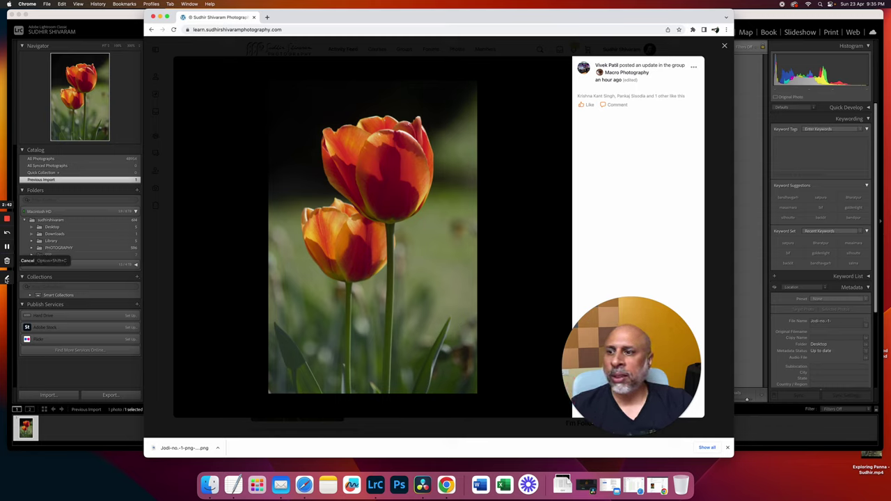
{"action": "left_click", "coordinate": [6, 279]}
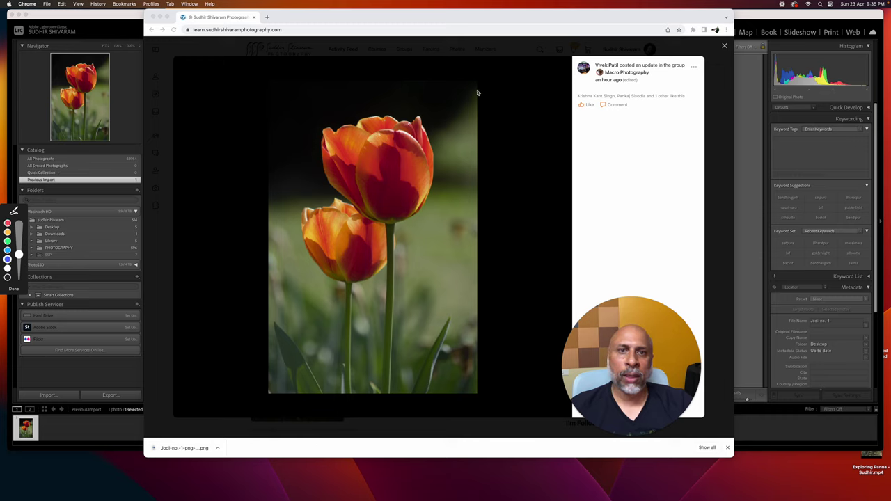
{"action": "mouse_move", "coordinate": [476, 87]}
{"action": "left_mouse_down"}
{"action": "mouse_move", "coordinate": [467, 110]}
{"action": "mouse_move", "coordinate": [428, 136]}
{"action": "left_mouse_up"}
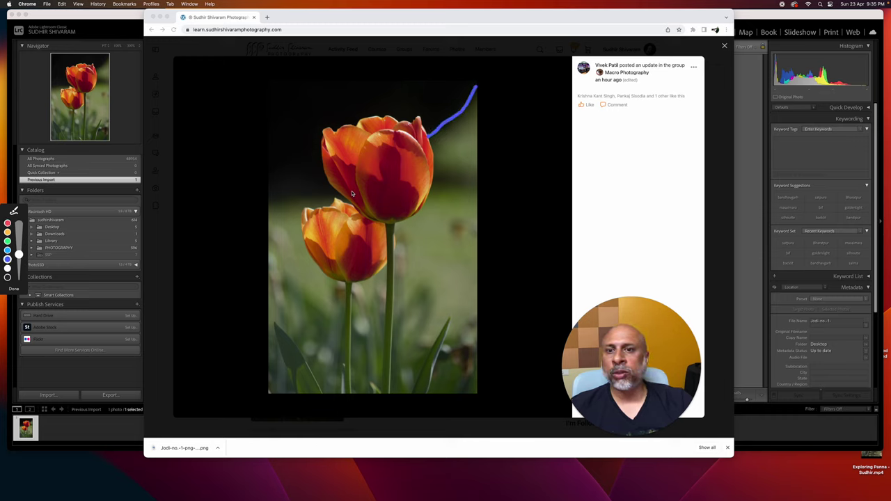
{"action": "left_click_drag", "start_coordinate": [338, 190], "coordinate": [266, 201]}
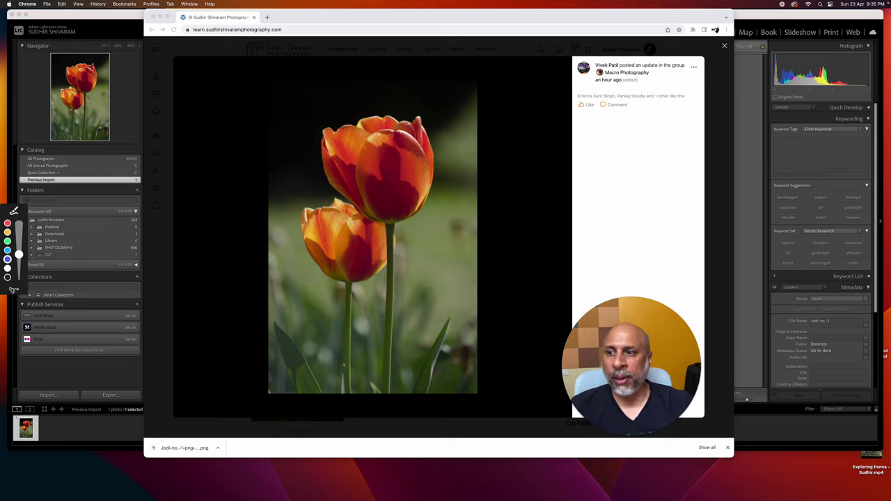
{"action": "left_click", "coordinate": [14, 289]}
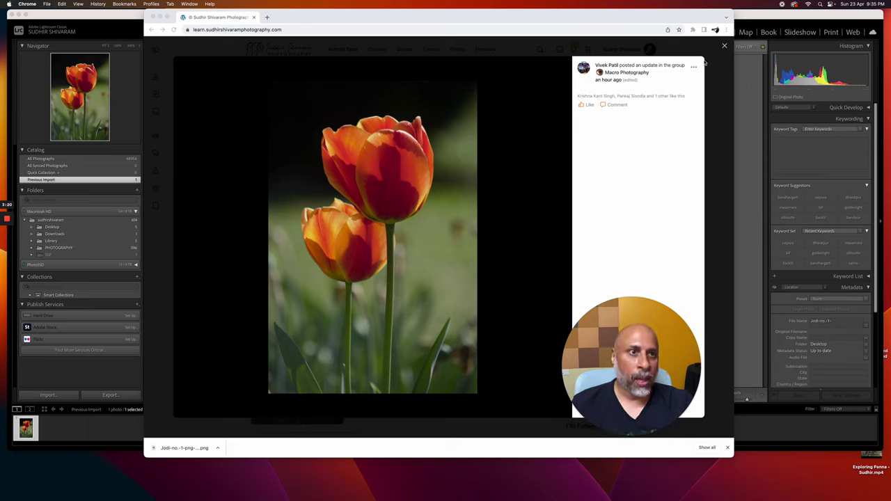
{"action": "left_click", "coordinate": [725, 46]}
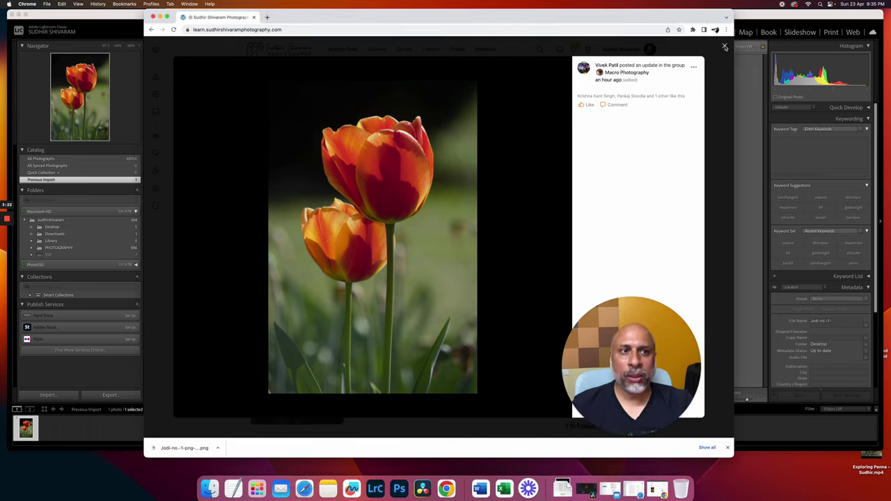
{"action": "left_click", "coordinate": [725, 47]}
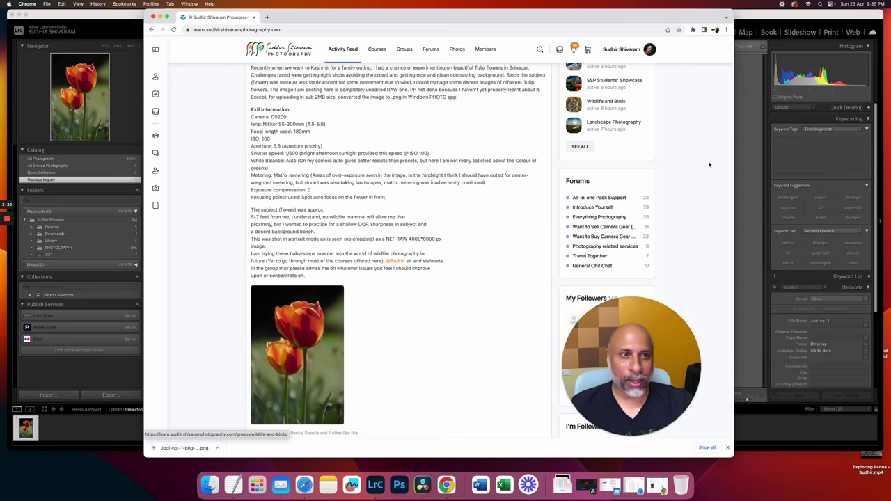
Switch to Lightroom Classic and open the imported tulip photo in the Develop module
{"action": "left_click", "coordinate": [748, 143]}
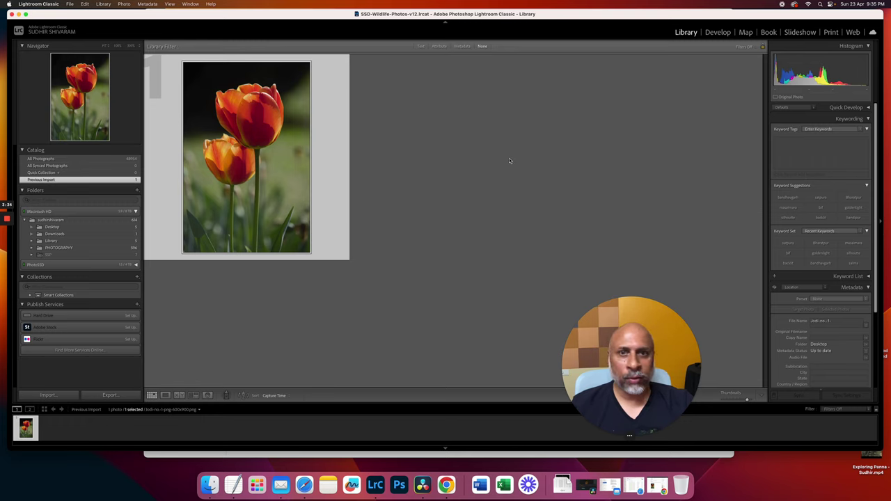
{"action": "left_click", "coordinate": [717, 33]}
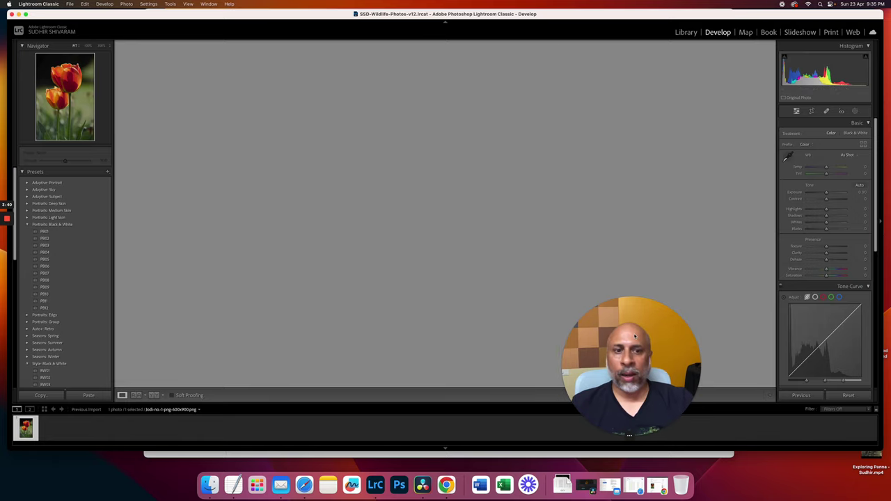
{"action": "left_click_drag", "start_coordinate": [619, 342], "coordinate": [723, 321]}
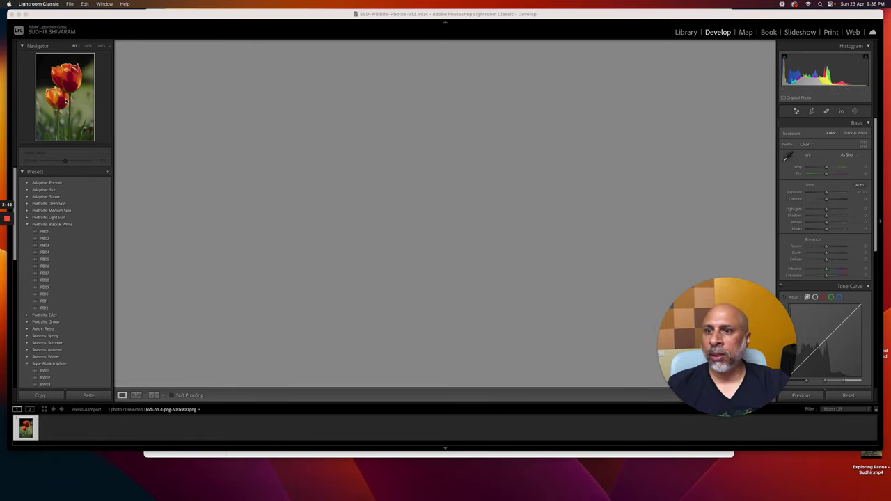
{"action": "left_click", "coordinate": [147, 130]}
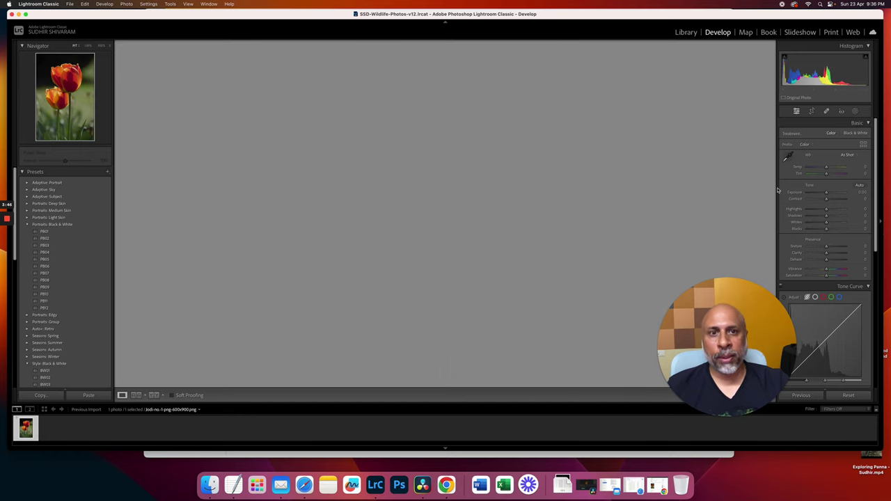
Set the tulip photo's Exposure to -0.70, Contrast to +33, Blacks to -15, Vibrance to +11 and Whites to +29
{"action": "left_click_drag", "start_coordinate": [826, 192], "coordinate": [824, 196]}
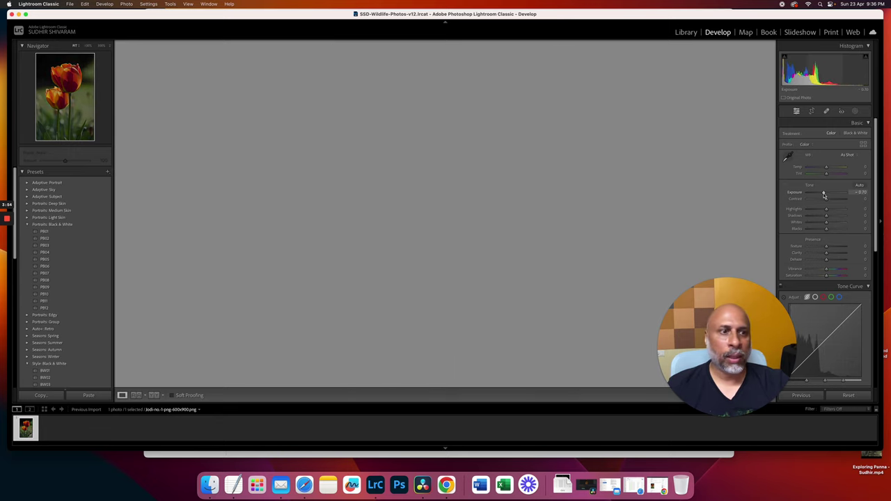
{"action": "left_click_drag", "start_coordinate": [826, 198], "coordinate": [833, 201]}
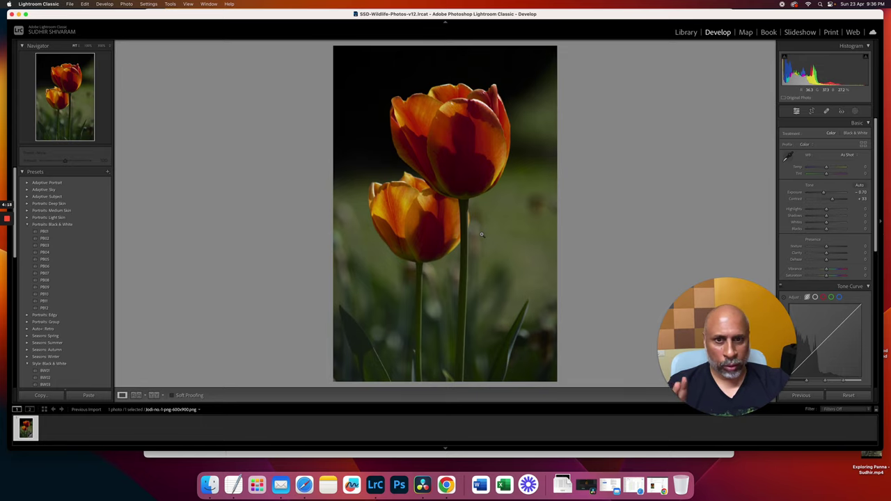
{"action": "left_click_drag", "start_coordinate": [826, 228], "coordinate": [823, 231]}
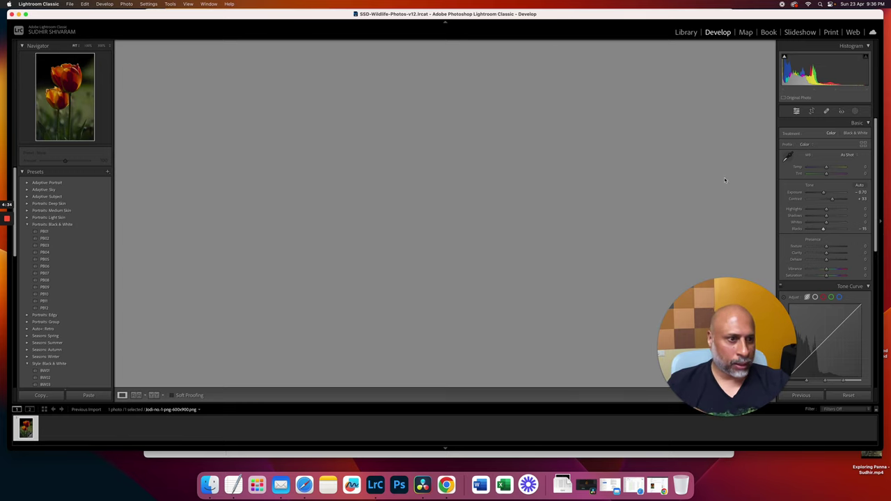
{"action": "left_click_drag", "start_coordinate": [827, 272], "coordinate": [829, 271]}
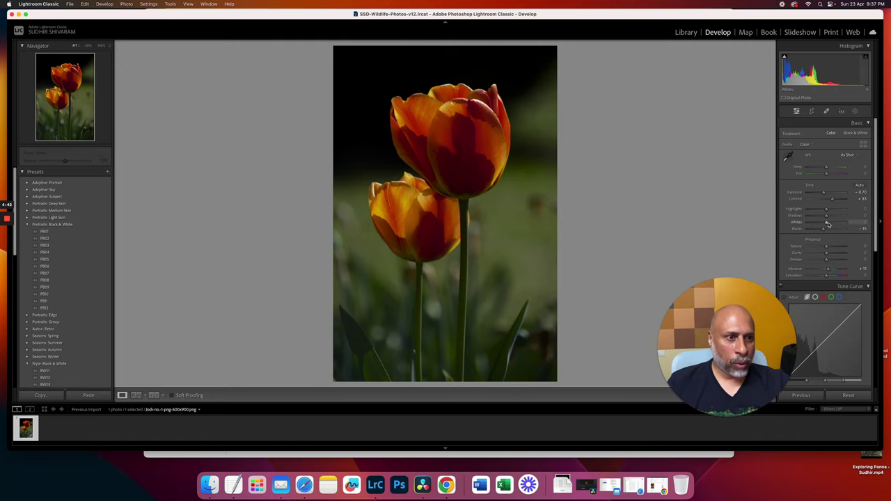
{"action": "left_click_drag", "start_coordinate": [829, 224], "coordinate": [833, 224]}
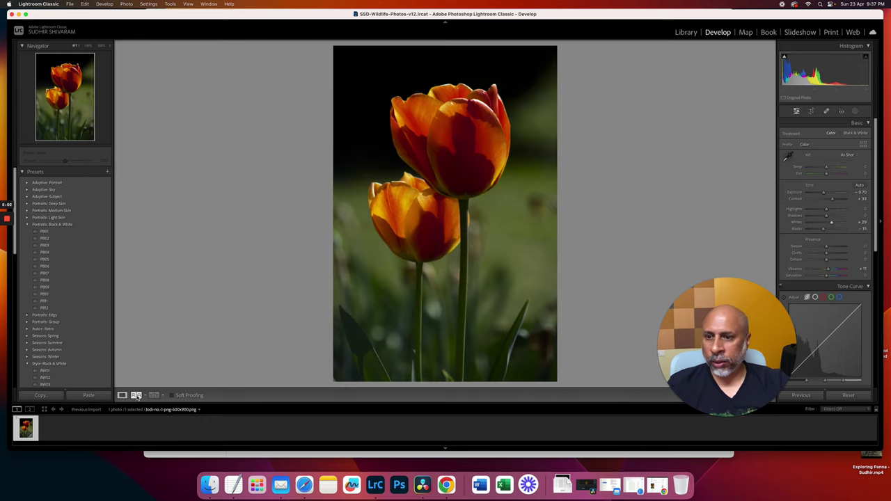
Compare the original and edited tulip photo side by side in the Before & After view
{"action": "left_click", "coordinate": [137, 396]}
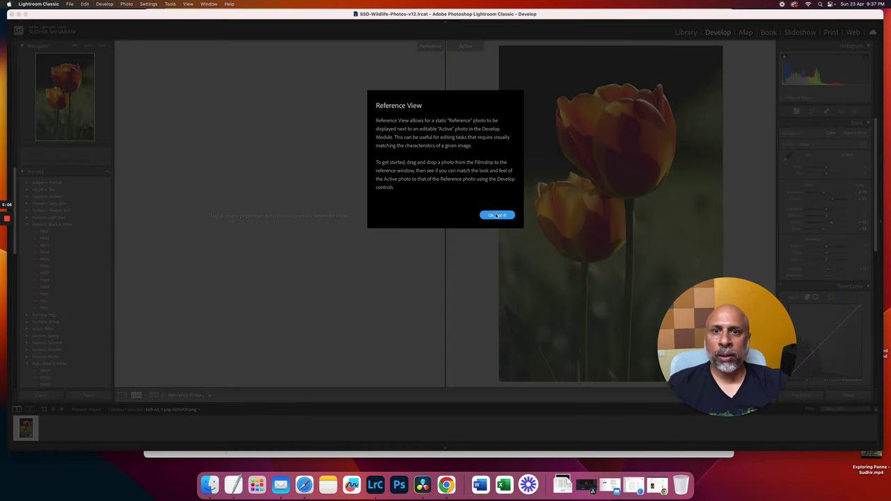
{"action": "left_click", "coordinate": [497, 215]}
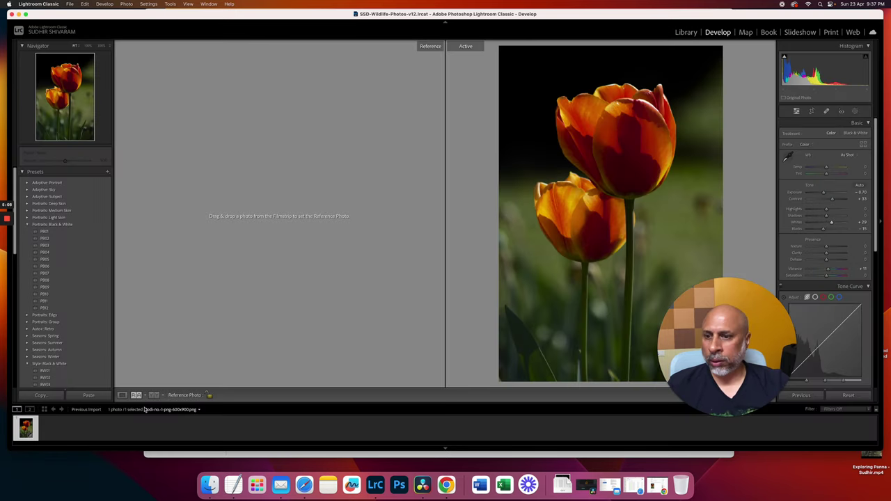
{"action": "left_click", "coordinate": [153, 395]}
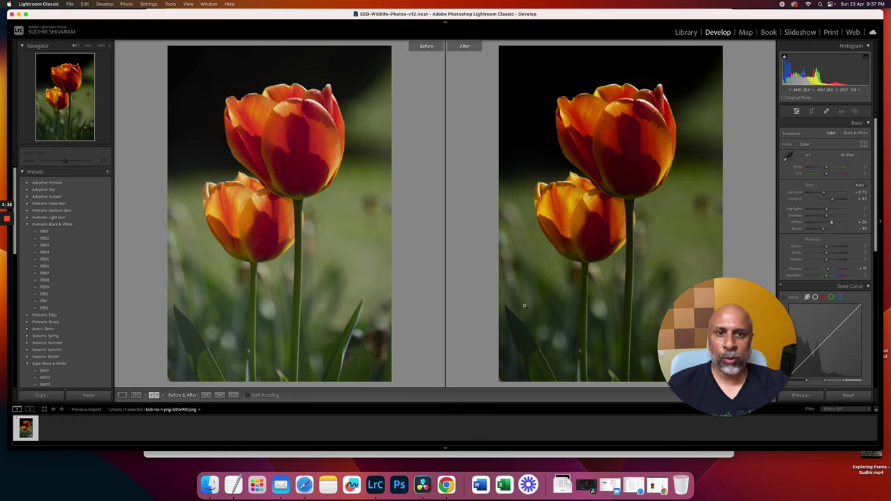
Switch to Chrome and reread the tulip post, including its closing request for advice on wildlife photography
{"action": "left_click", "coordinate": [446, 485]}
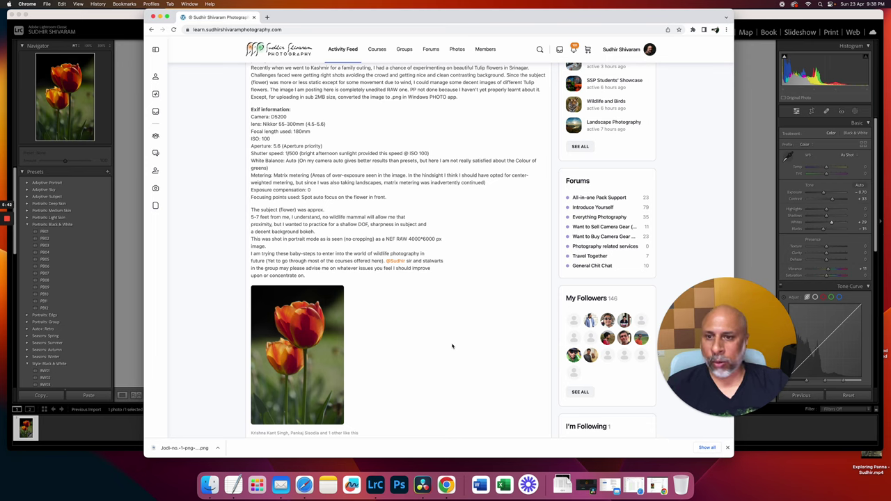
{"action": "left_click_drag", "start_coordinate": [251, 254], "coordinate": [343, 269]}
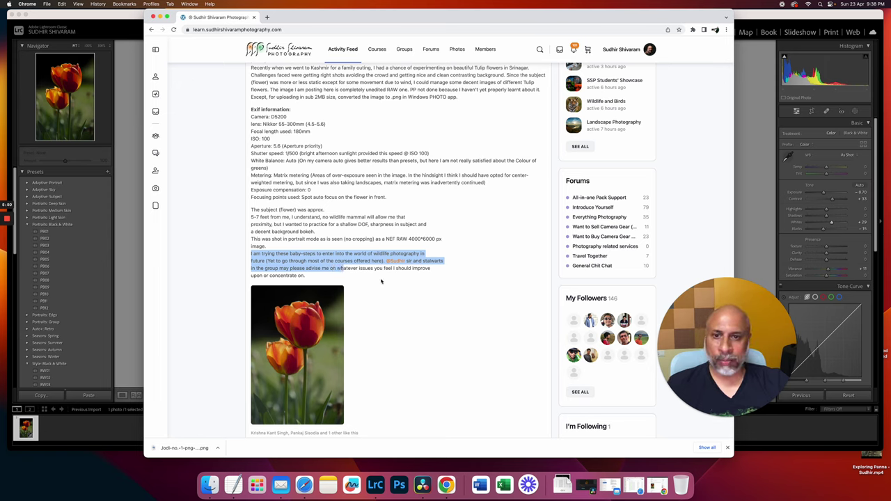
{"action": "left_click", "coordinate": [380, 281]}
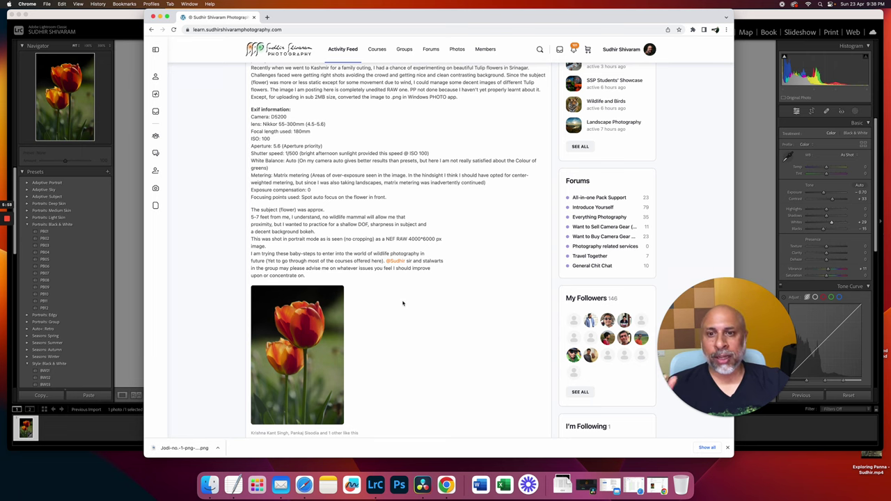
{"action": "scroll", "coordinate": [407, 302], "scroll_direction": "up", "scroll_amount": 3}
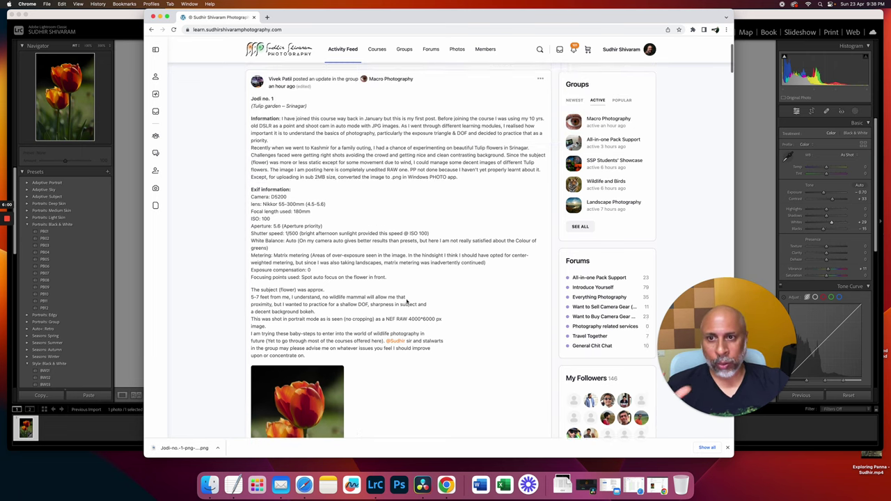